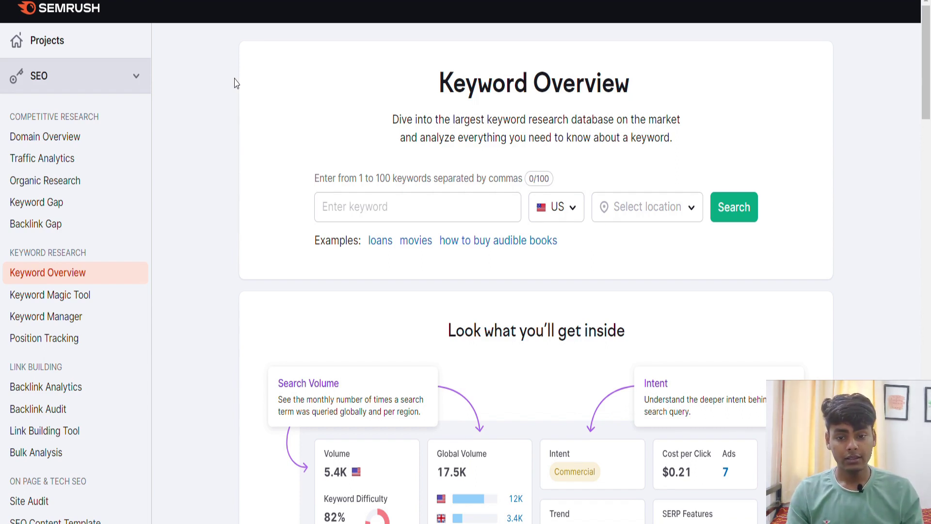
Step: Enter "in marathi" as the keyword to analyze in Keyword Overview
{"action": "left_click", "coordinate": [351, 208]}
{"action": "type", "text": "in mar"}
{"action": "key", "text": "BackSpace"}
{"action": "key", "text": "BackSpace"}
{"action": "key", "text": "BackSpace"}
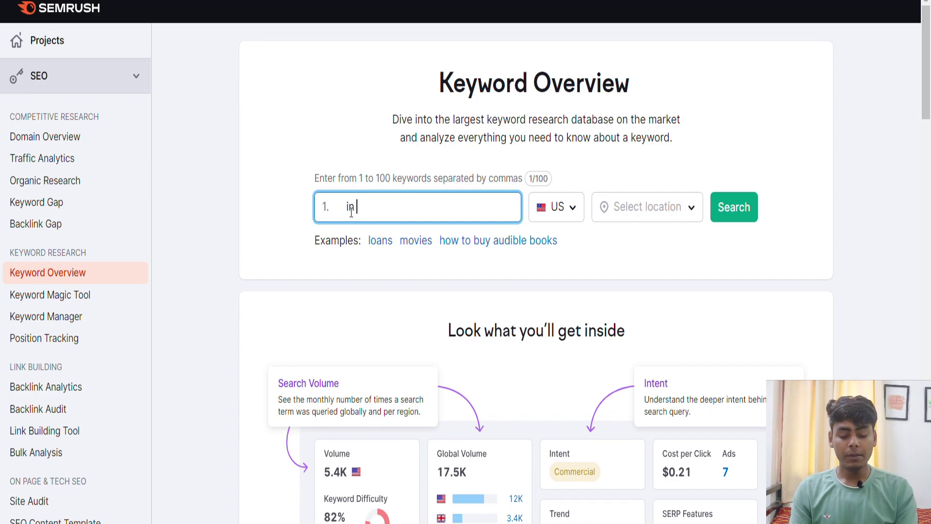
{"action": "type", "text": "marathi"}
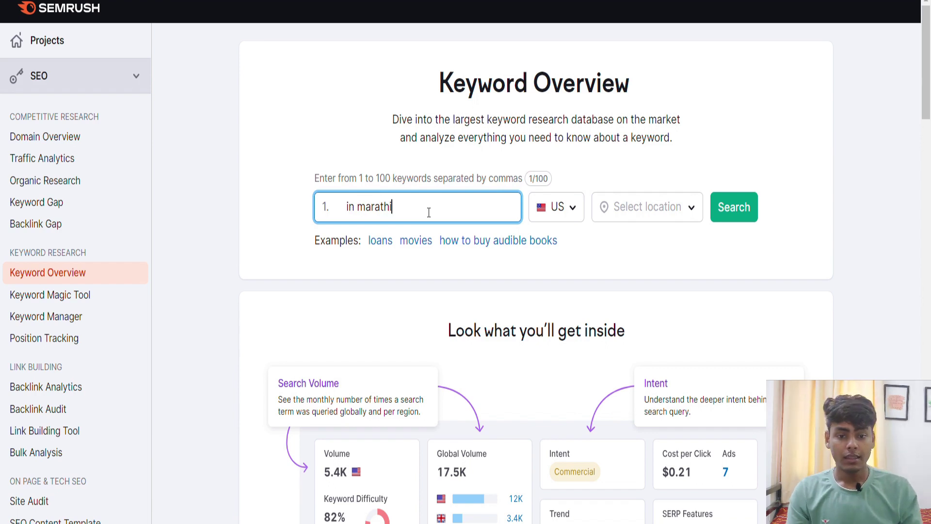
Step: Set the search country to India and run the keyword overview search
{"action": "left_click", "coordinate": [612, 206]}
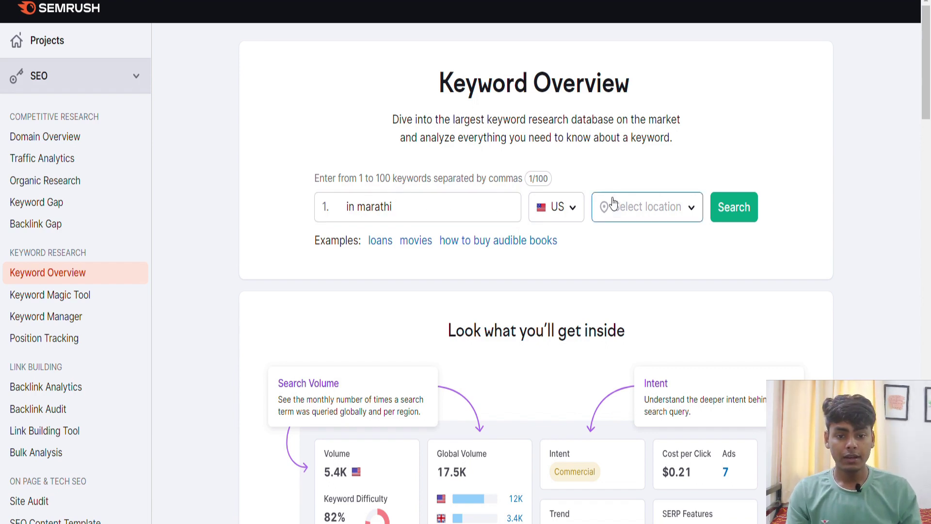
{"action": "left_click", "coordinate": [563, 207]}
{"action": "left_click", "coordinate": [562, 208]}
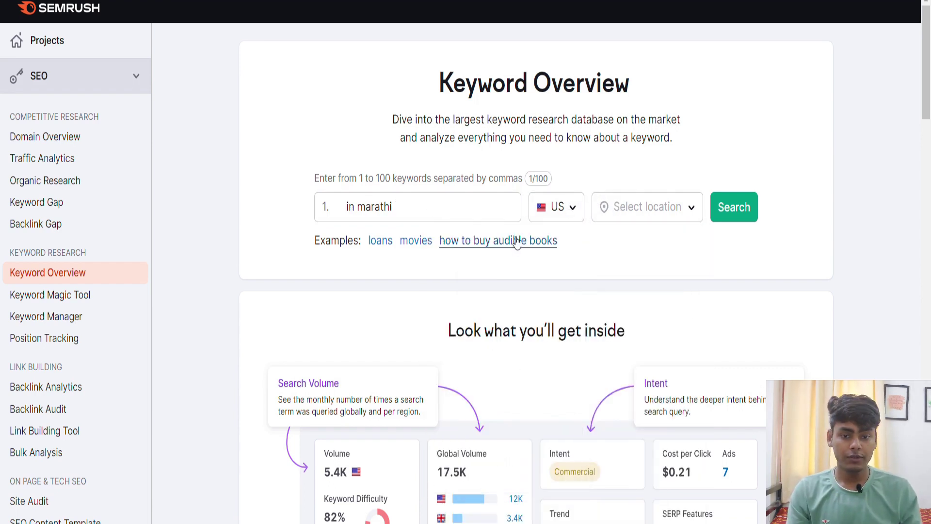
{"action": "left_click", "coordinate": [563, 207]}
{"action": "type", "text": "india"}
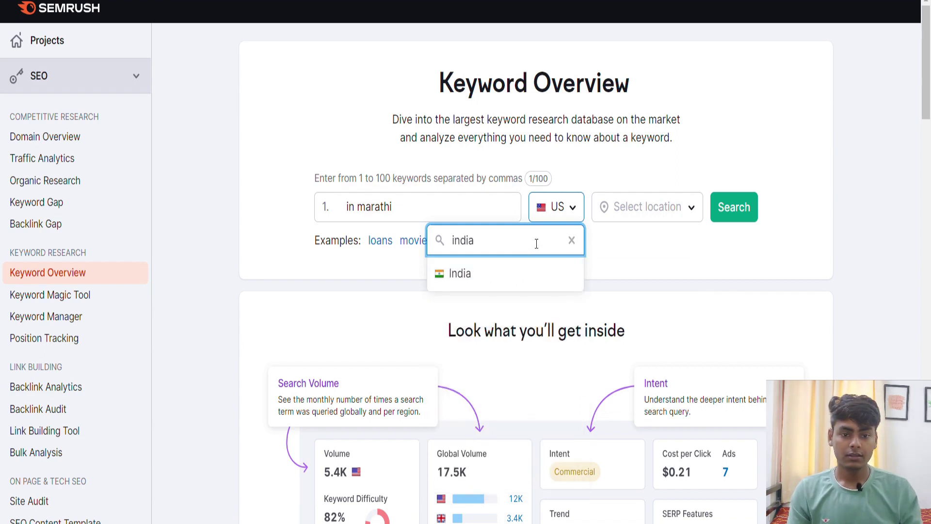
{"action": "left_click", "coordinate": [528, 273]}
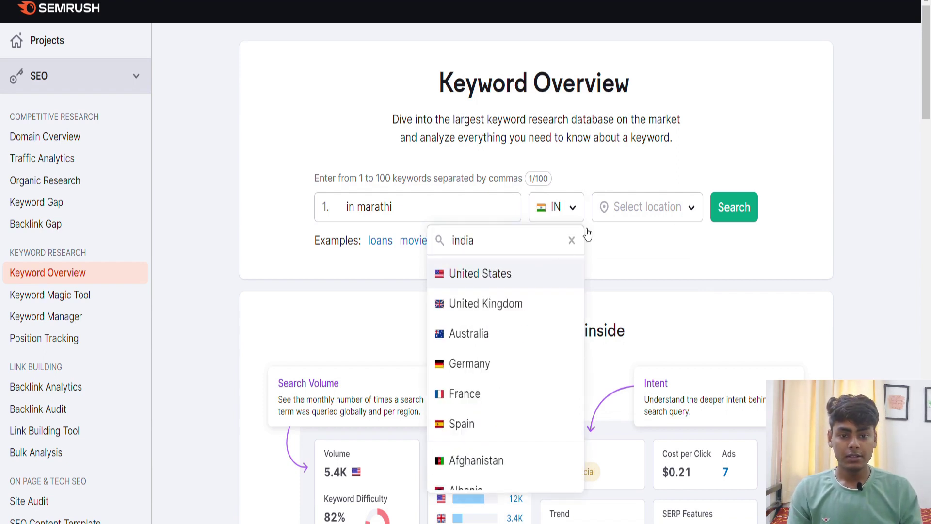
{"action": "left_click", "coordinate": [733, 208]}
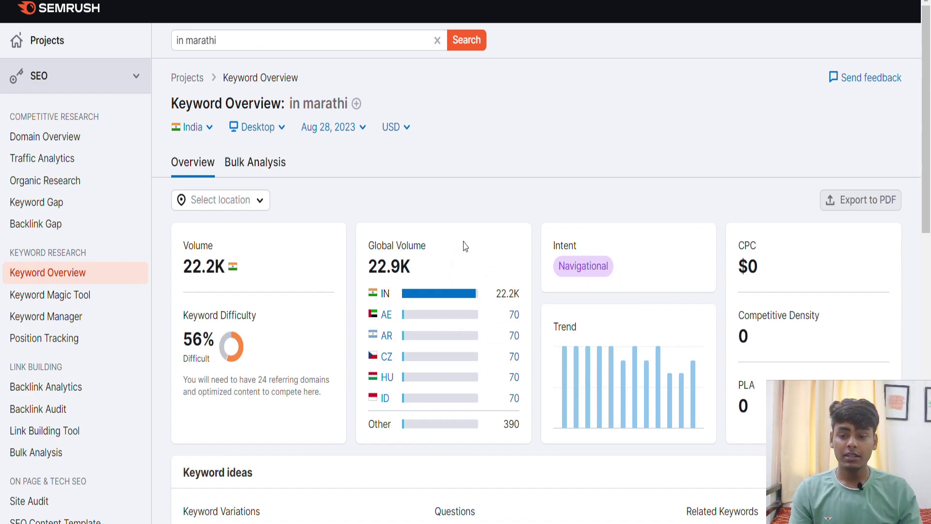
Step: Open the full list of keyword variations from the keyword ideas
{"action": "scroll", "coordinate": [499, 224], "scroll_direction": "down", "scroll_amount": 6}
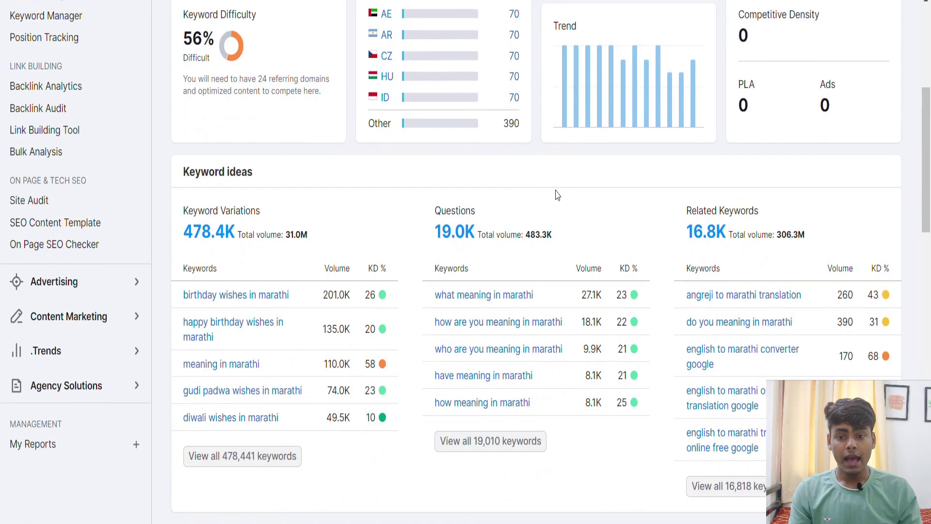
{"action": "scroll", "coordinate": [555, 194], "scroll_direction": "down", "scroll_amount": 2}
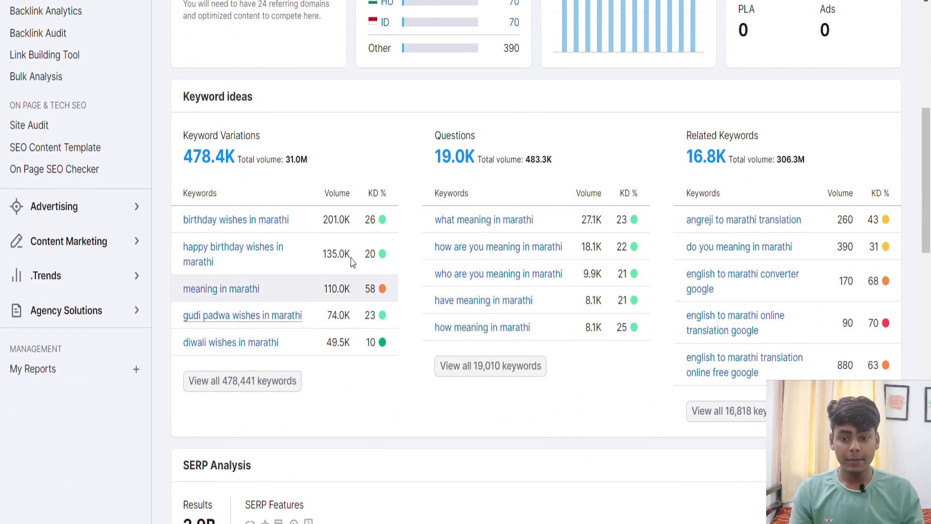
{"action": "left_click", "coordinate": [268, 395]}
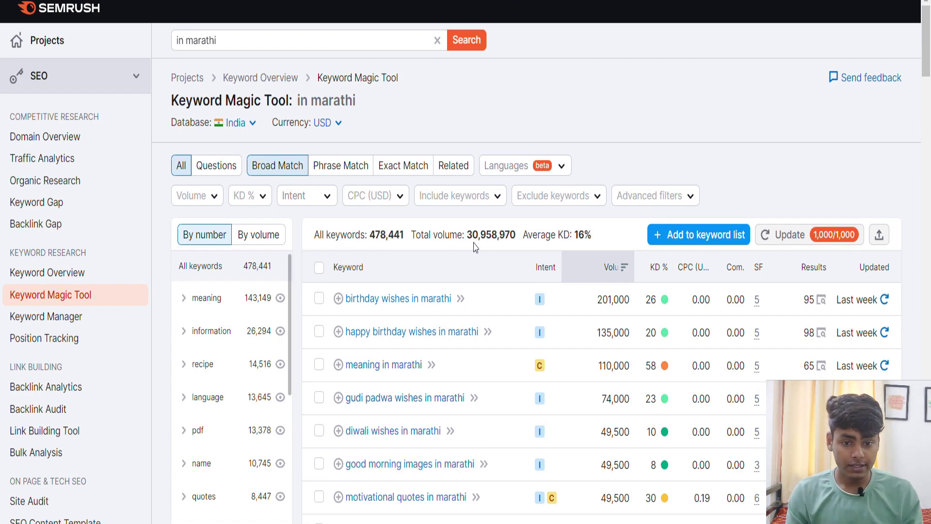
Step: Filter the keyword variations to Very easy keyword difficulty (0–14%) and check the number of keywords
{"action": "left_click_drag", "start_coordinate": [469, 235], "coordinate": [519, 238]}
{"action": "left_click", "coordinate": [533, 240]}
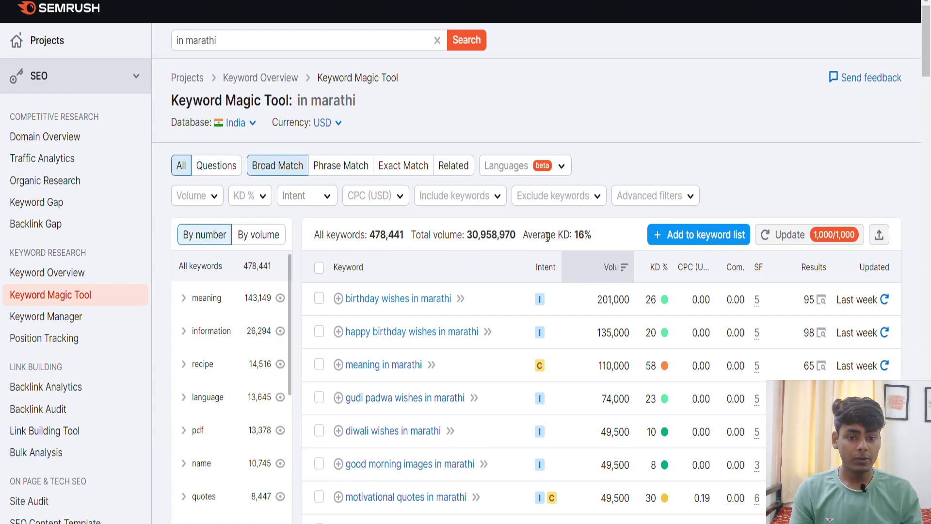
{"action": "scroll", "coordinate": [534, 239], "scroll_direction": "down", "scroll_amount": 3}
{"action": "scroll", "coordinate": [665, 365], "scroll_direction": "up", "scroll_amount": 3}
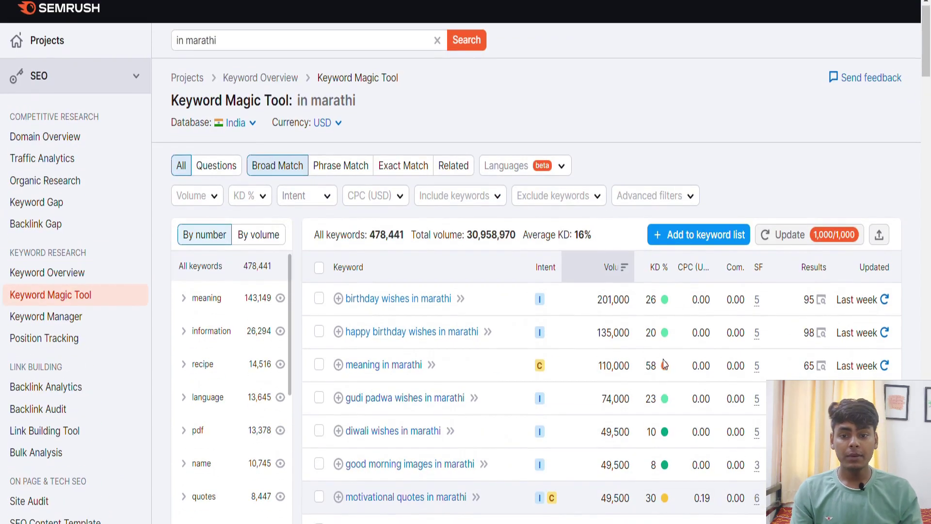
{"action": "left_click", "coordinate": [269, 199]}
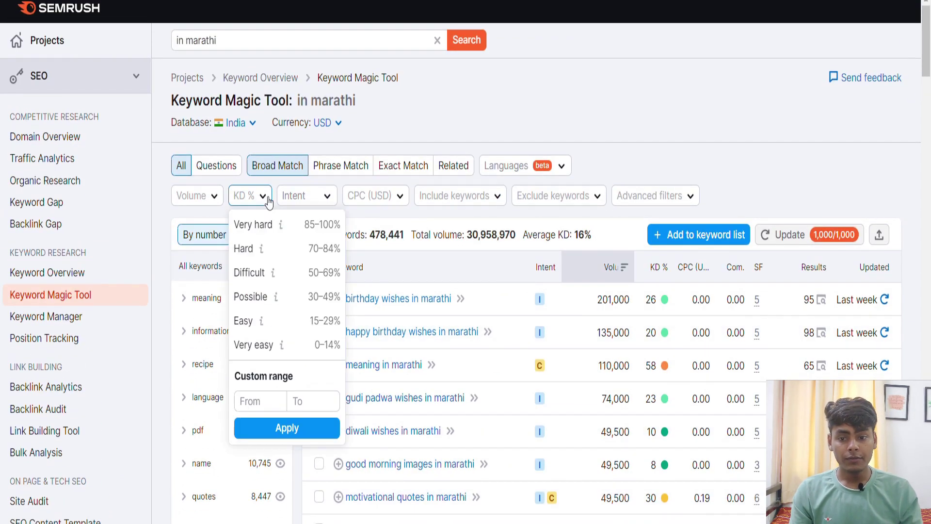
{"action": "left_click", "coordinate": [281, 344]}
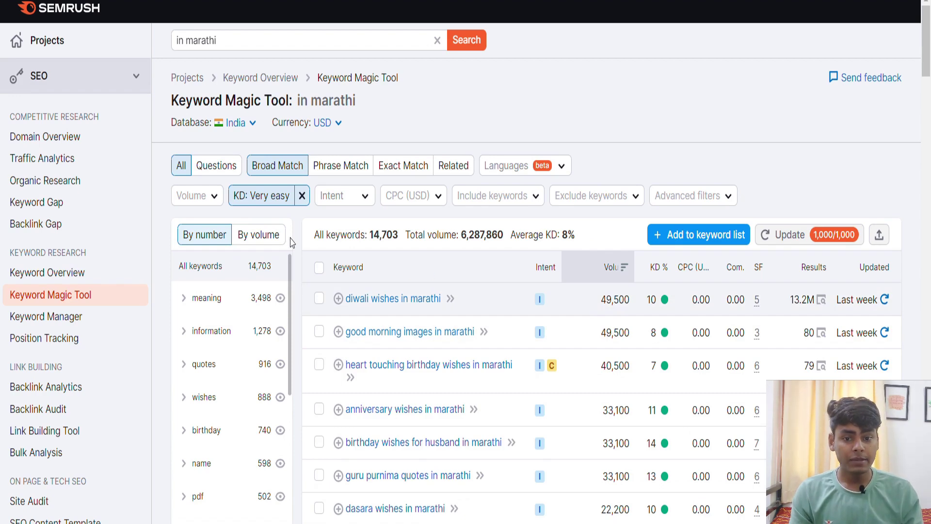
{"action": "double_click", "coordinate": [377, 237]}
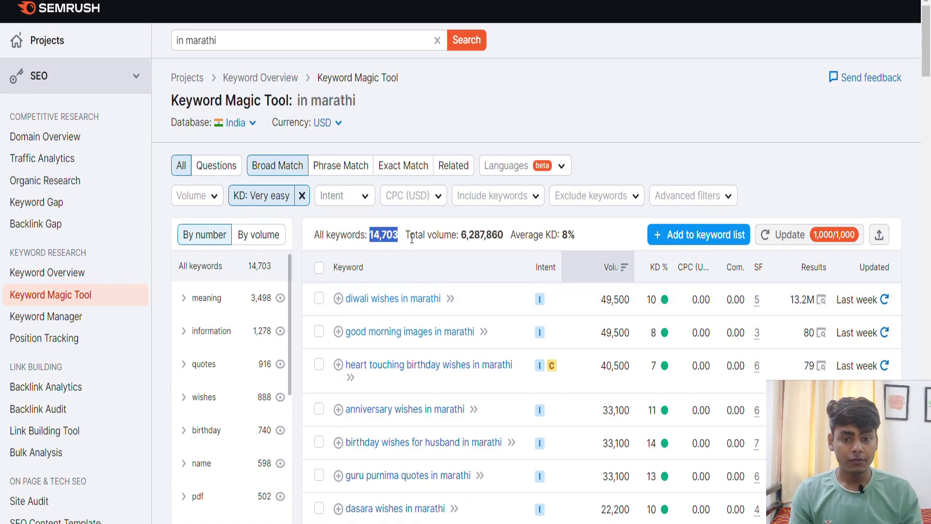
{"action": "left_click", "coordinate": [481, 245]}
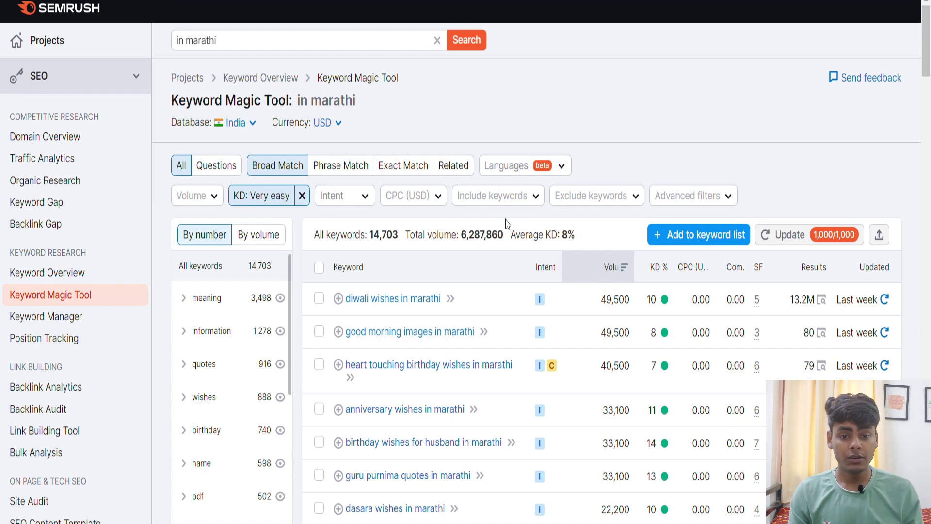
Step: Apply an include-keywords filter that matches any of the keywords "how" and "best"
{"action": "left_click", "coordinate": [516, 196]}
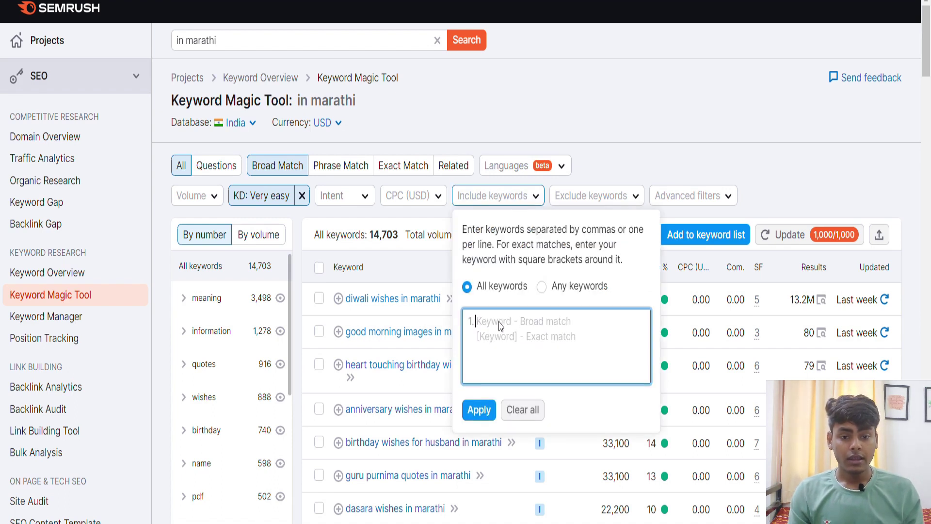
{"action": "left_click", "coordinate": [542, 287]}
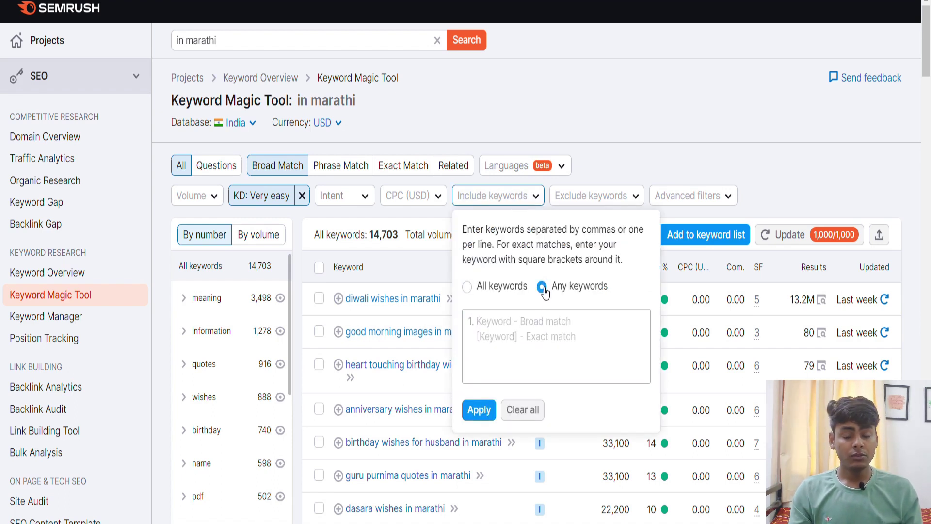
{"action": "left_click", "coordinate": [528, 328]}
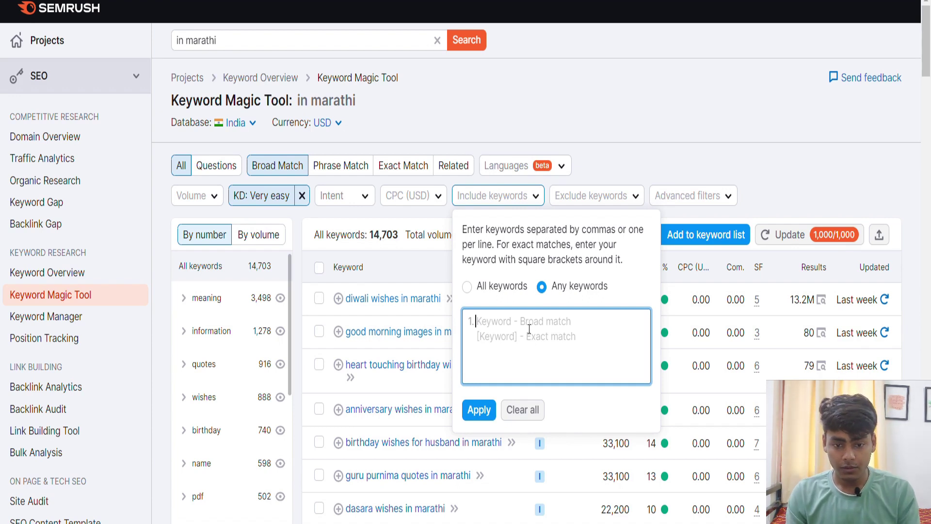
{"action": "type", "text": "how"}
{"action": "key", "text": "Return"}
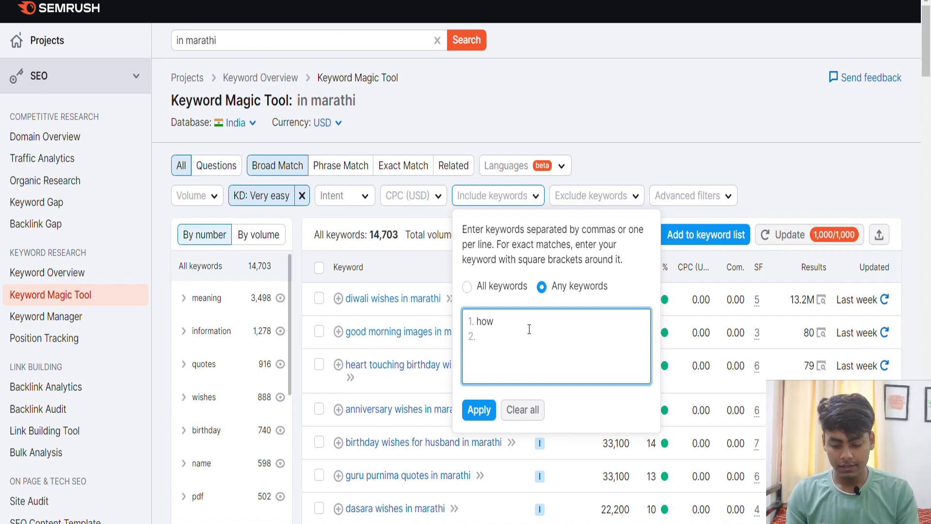
{"action": "type", "text": "best"}
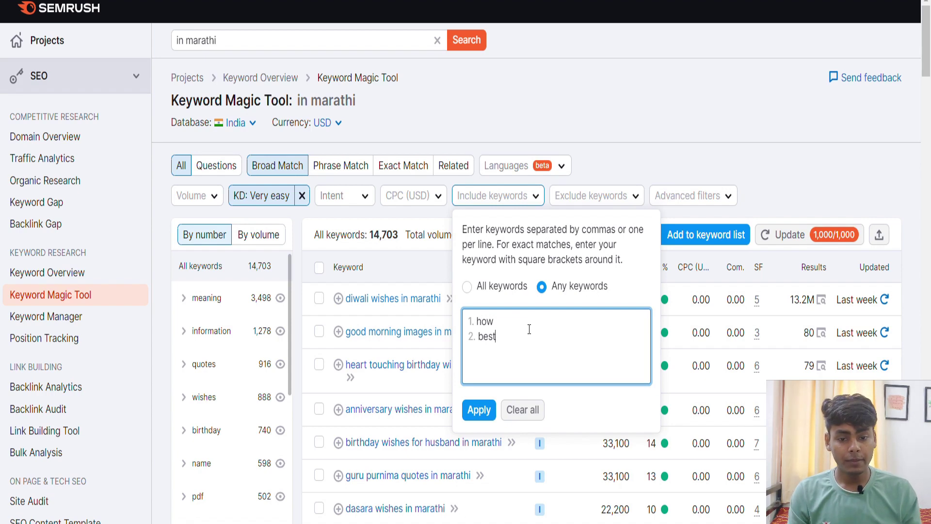
{"action": "left_click", "coordinate": [486, 413]}
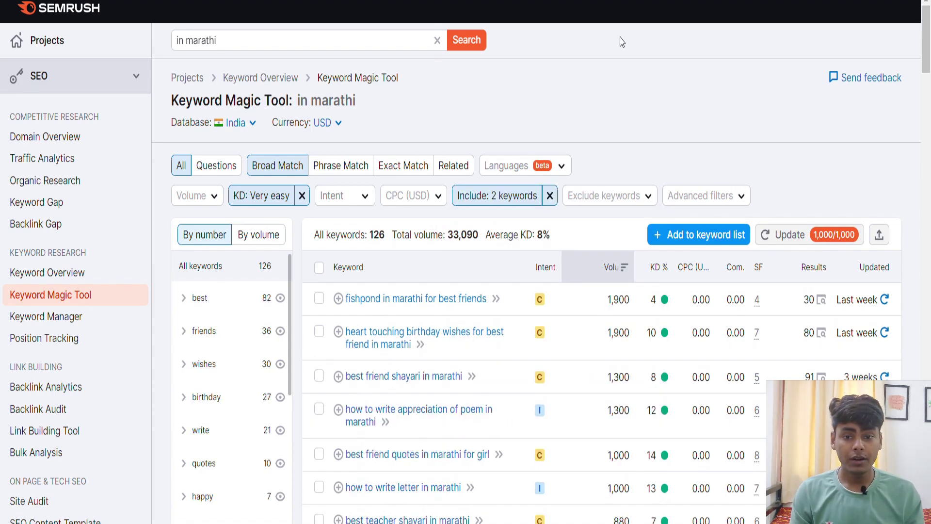
Step: Review the filtered keywords and change the keyword difficulty filter to Easy (15–29%)
{"action": "scroll", "coordinate": [622, 49], "scroll_direction": "down", "scroll_amount": 3}
{"action": "scroll", "coordinate": [616, 79], "scroll_direction": "up", "scroll_amount": 2}
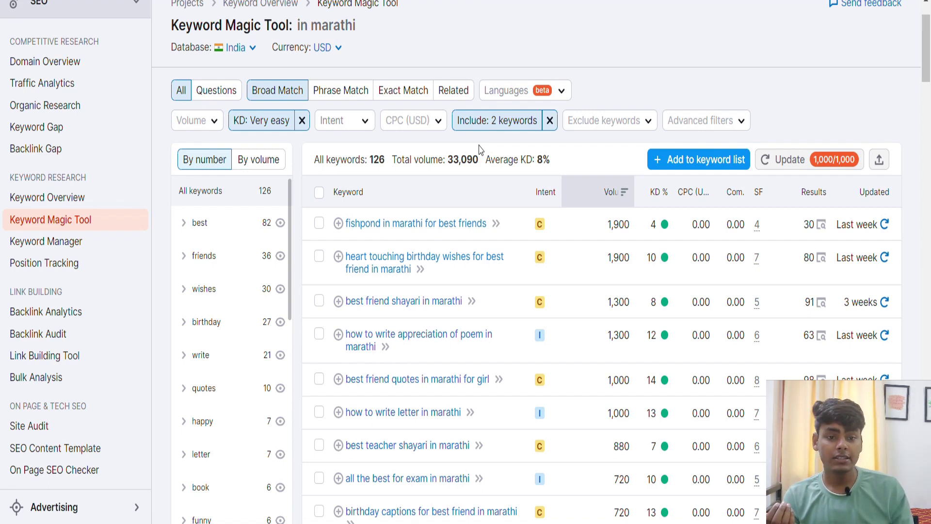
{"action": "scroll", "coordinate": [483, 149], "scroll_direction": "down", "scroll_amount": 2}
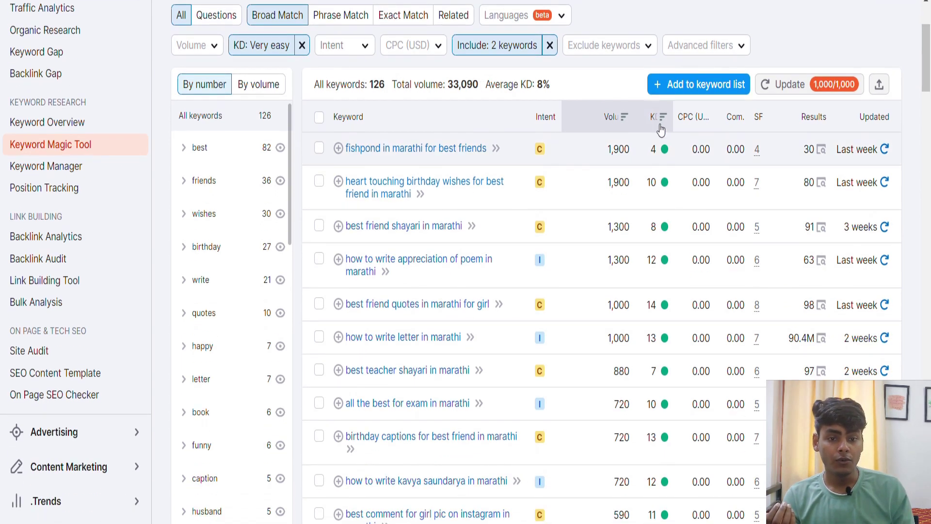
{"action": "scroll", "coordinate": [637, 211], "scroll_direction": "up", "scroll_amount": 4}
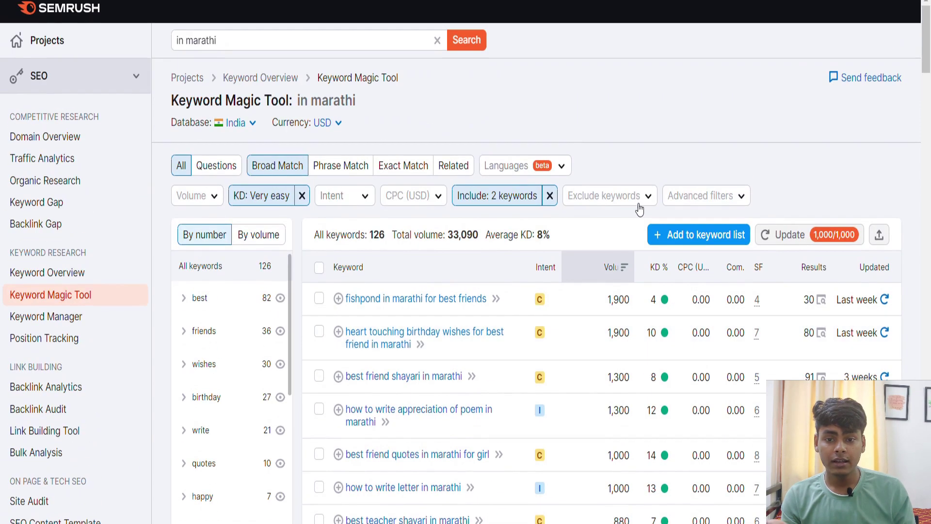
{"action": "left_click", "coordinate": [271, 204]}
{"action": "left_click", "coordinate": [281, 324]}
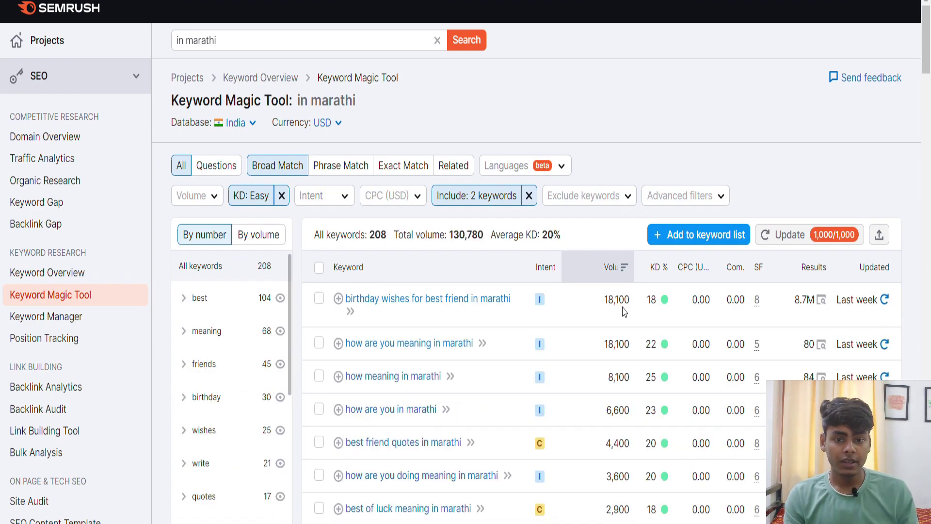
Step: Examine the volumes and difficulty of the filtered keywords and highlight the keyword "birthday wishes for best friend in marathi"
{"action": "scroll", "coordinate": [617, 252], "scroll_direction": "down", "scroll_amount": 3}
{"action": "scroll", "coordinate": [615, 298], "scroll_direction": "up", "scroll_amount": 2}
{"action": "left_click_drag", "start_coordinate": [449, 161], "coordinate": [479, 164]}
{"action": "left_click", "coordinate": [479, 164]}
{"action": "scroll", "coordinate": [479, 163], "scroll_direction": "down", "scroll_amount": 12}
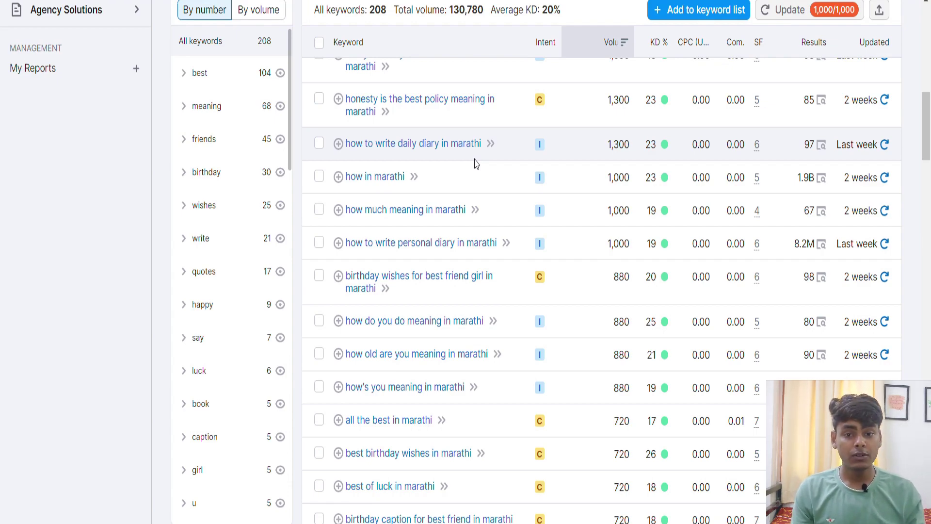
{"action": "scroll", "coordinate": [475, 163], "scroll_direction": "up", "scroll_amount": 10}
{"action": "scroll", "coordinate": [475, 163], "scroll_direction": "down", "scroll_amount": 3}
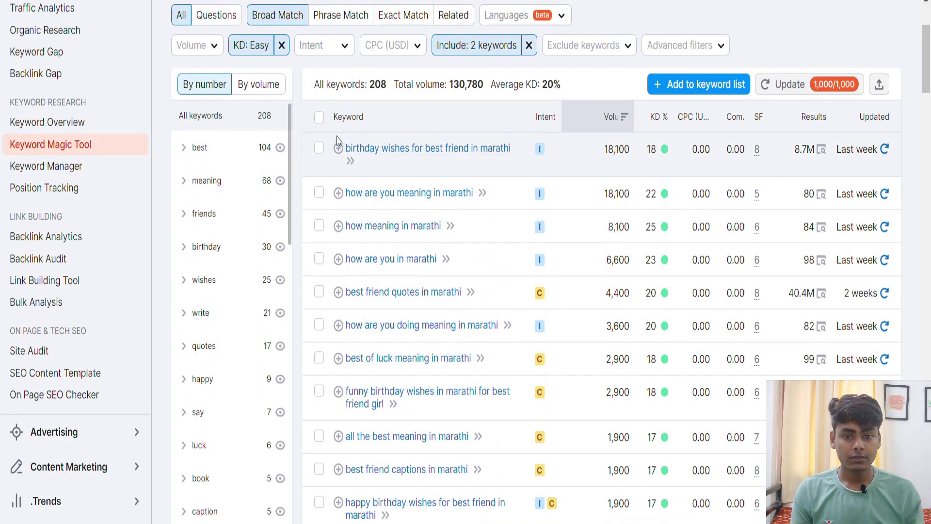
{"action": "left_click_drag", "start_coordinate": [346, 148], "coordinate": [515, 151]}
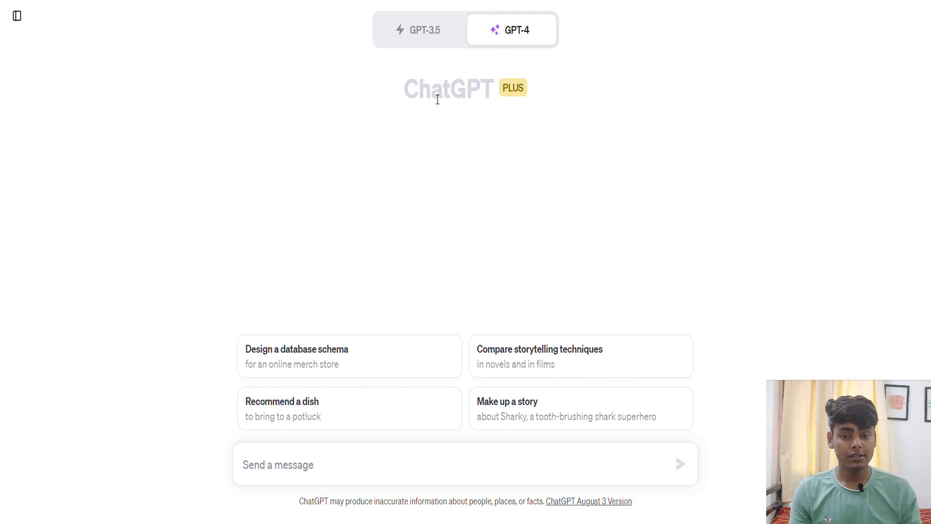
Step: Switch to ChatGPT, choose the GPT-3.5 model and send the prompt "give me 20 birthday wishes for best friend in marathi"
{"action": "left_click", "coordinate": [425, 30]}
{"action": "mouse_move", "coordinate": [509, 30]}
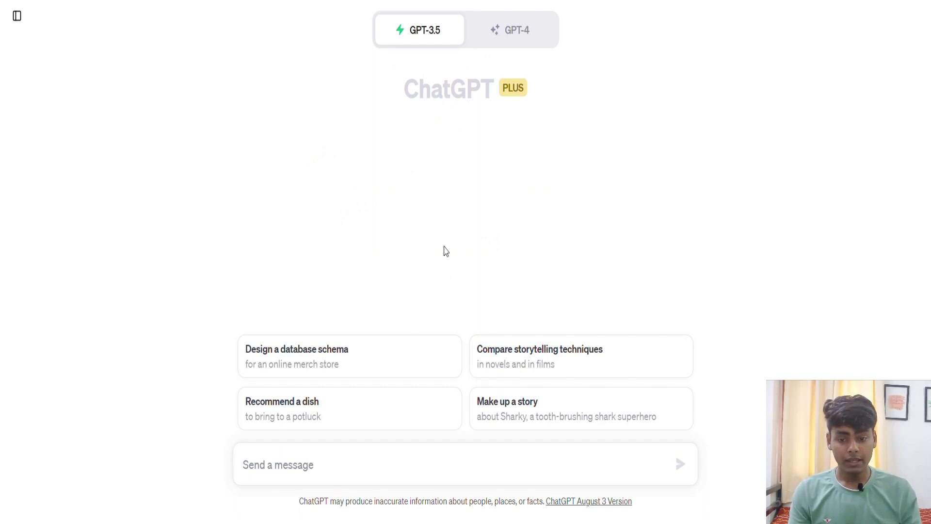
{"action": "left_click", "coordinate": [413, 464]}
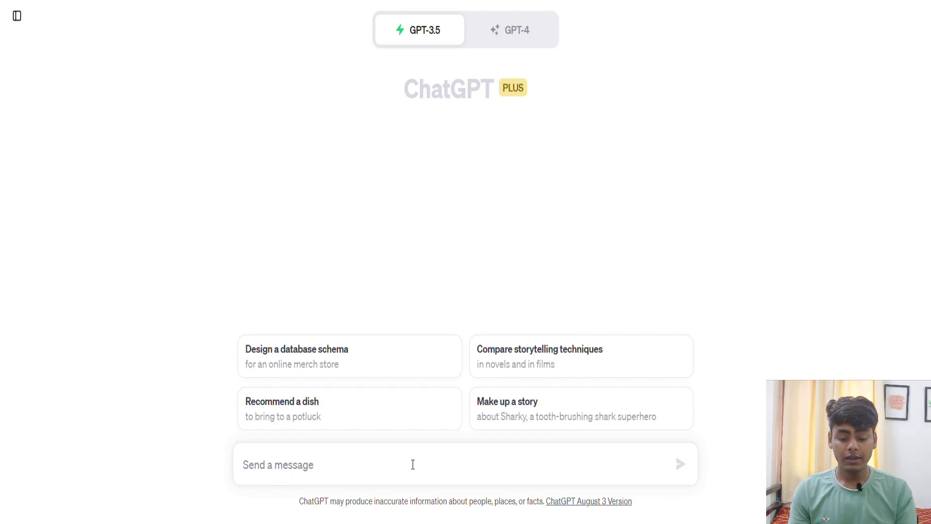
{"action": "type", "text": "gi"}
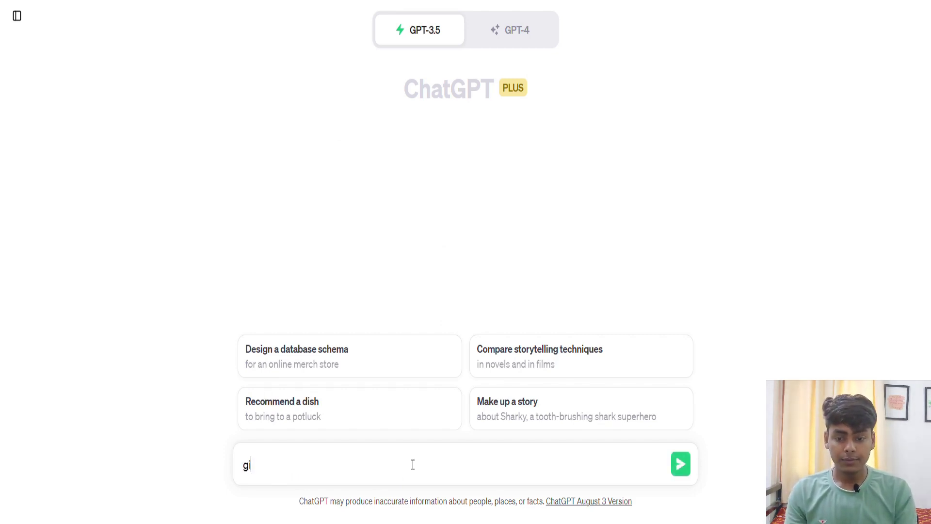
{"action": "type", "text": "ve me 2"}
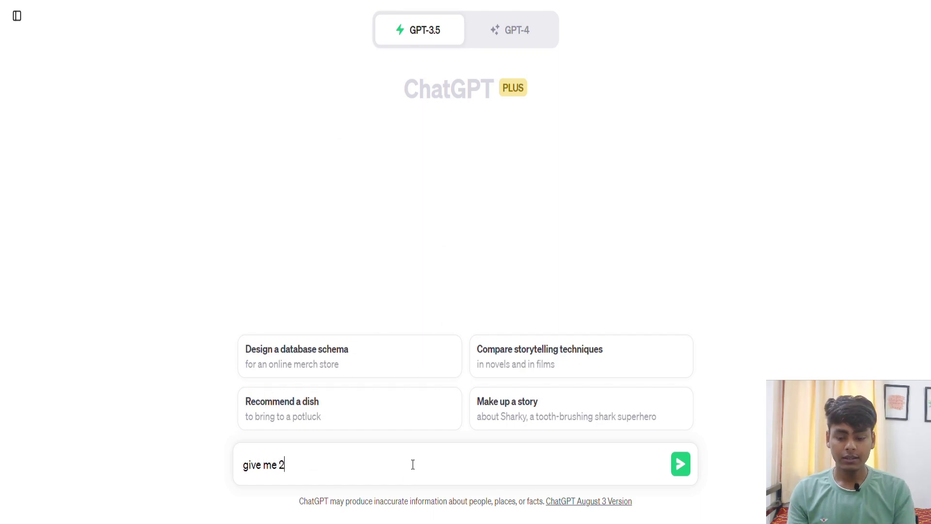
{"action": "type", "text": "0 birthday wishes for best friend in marathi"}
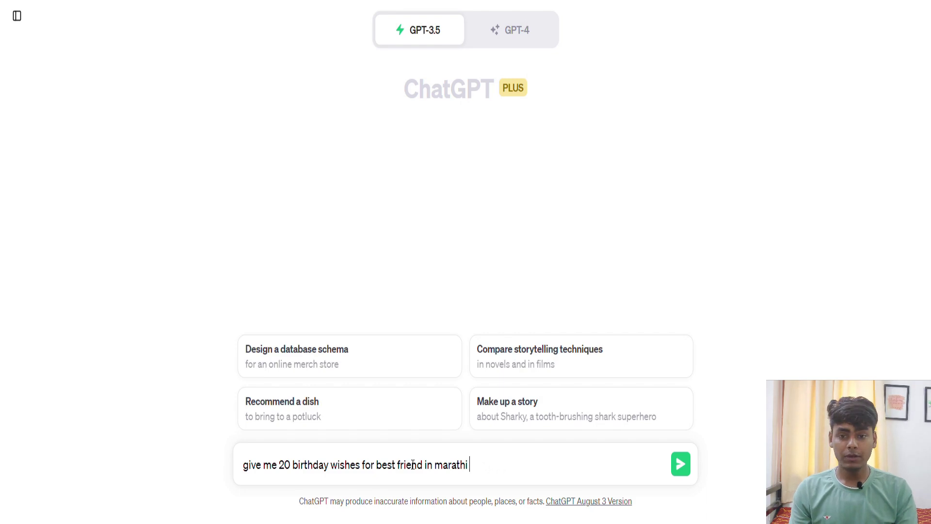
{"action": "key", "text": "Return"}
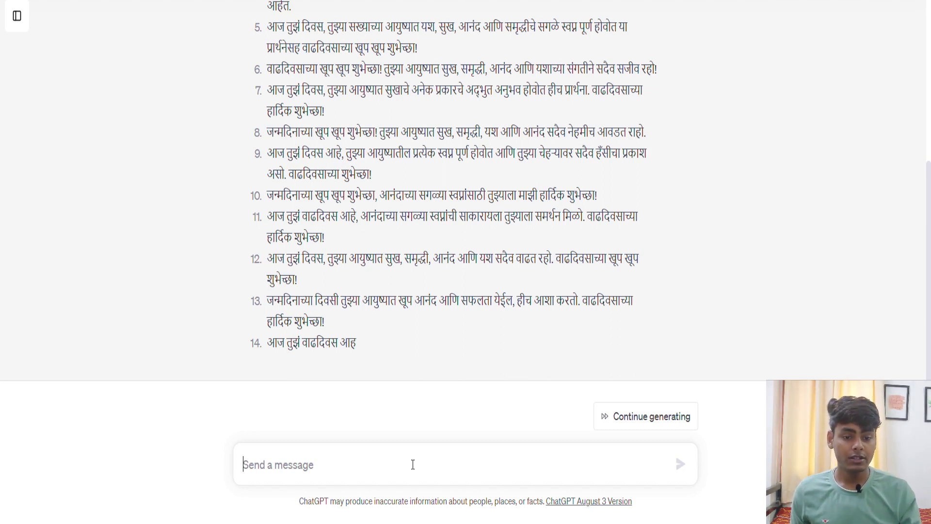
Step: Have ChatGPT finish the cut-off list of wishes, and get a complete second list with the prompt "give me 20 more"
{"action": "left_click", "coordinate": [629, 419]}
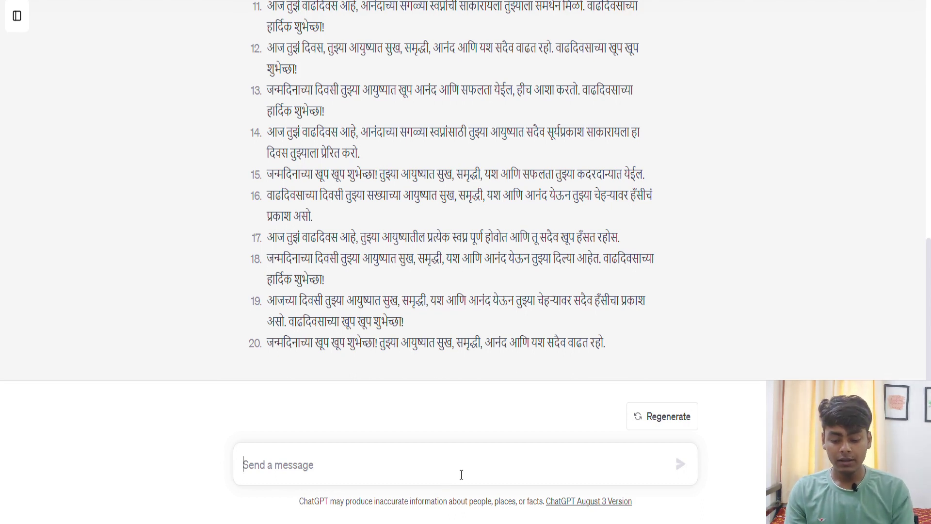
{"action": "type", "text": "give "}
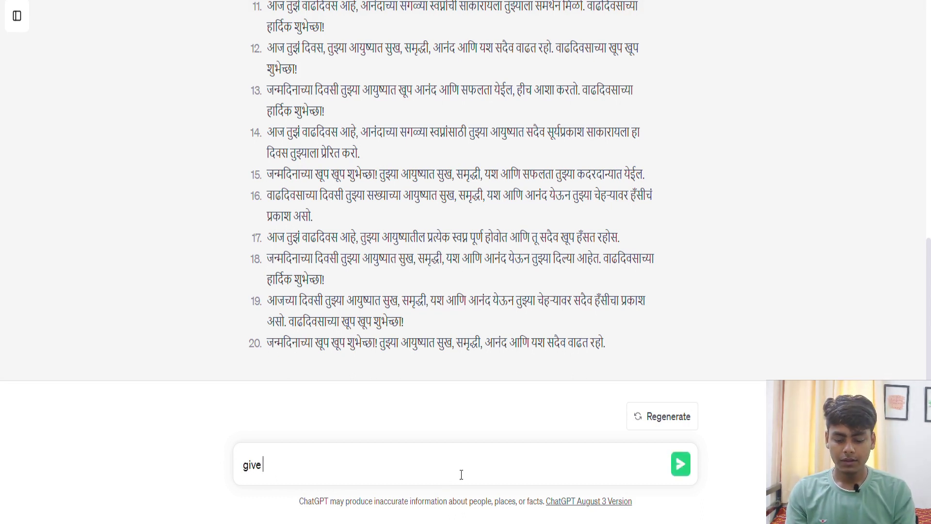
{"action": "type", "text": "me 20 more"}
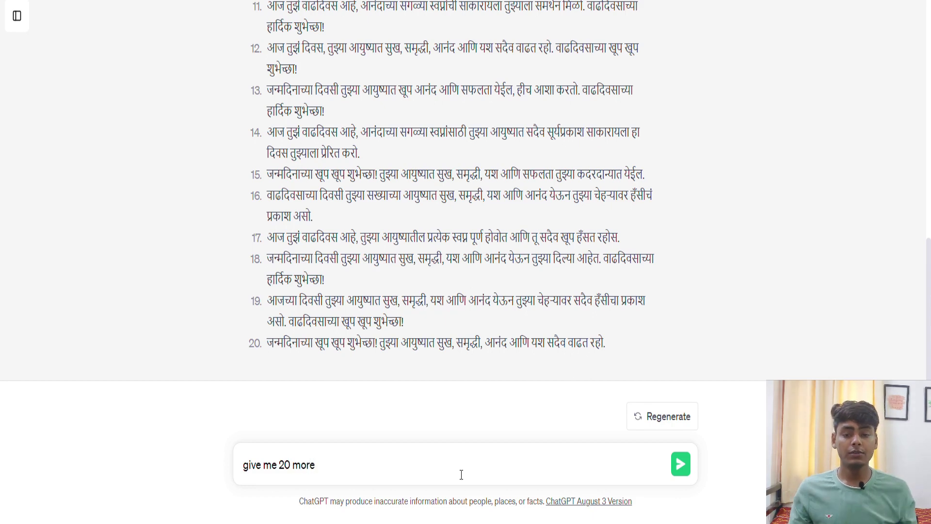
{"action": "key", "text": "Return"}
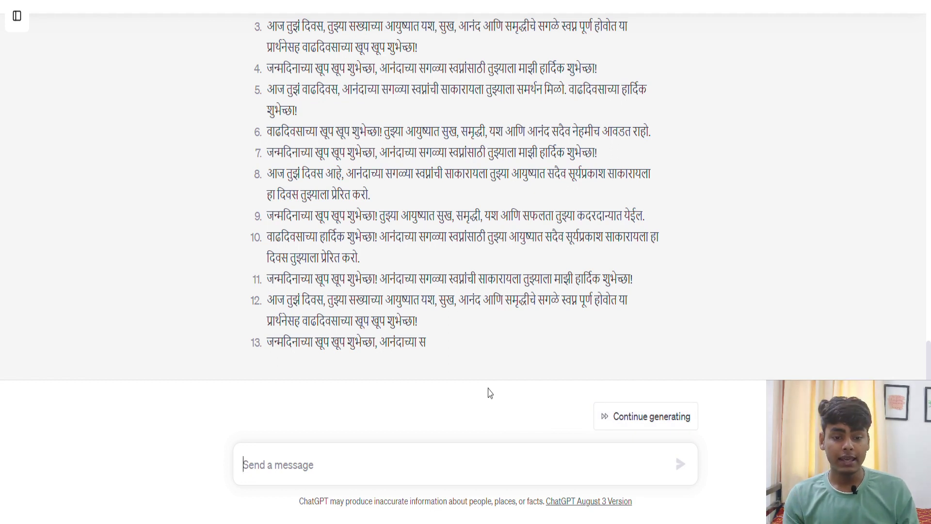
{"action": "left_click", "coordinate": [617, 425]}
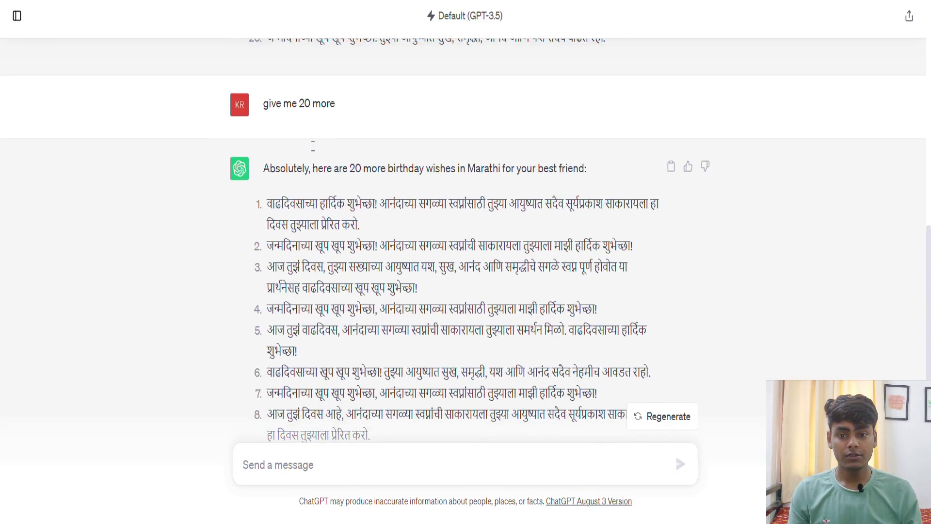
{"action": "scroll", "coordinate": [312, 146], "scroll_direction": "up", "scroll_amount": 15}
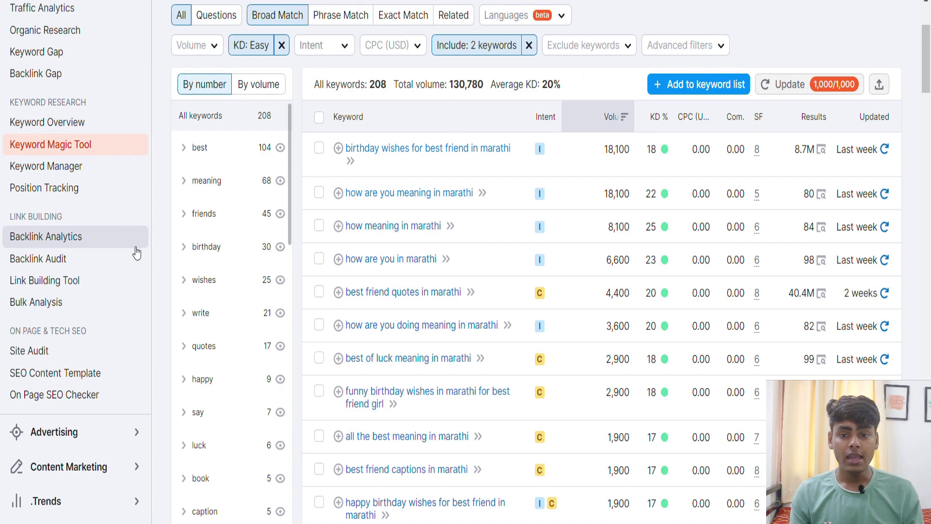
Step: Switch back to Semrush's Keyword Magic Tool and look over the intent and volume filter options for the "in marathi" keywords
{"action": "scroll", "coordinate": [255, 247], "scroll_direction": "up", "scroll_amount": 2}
{"action": "left_click", "coordinate": [338, 122]}
{"action": "left_click", "coordinate": [339, 120]}
{"action": "left_click", "coordinate": [212, 128]}
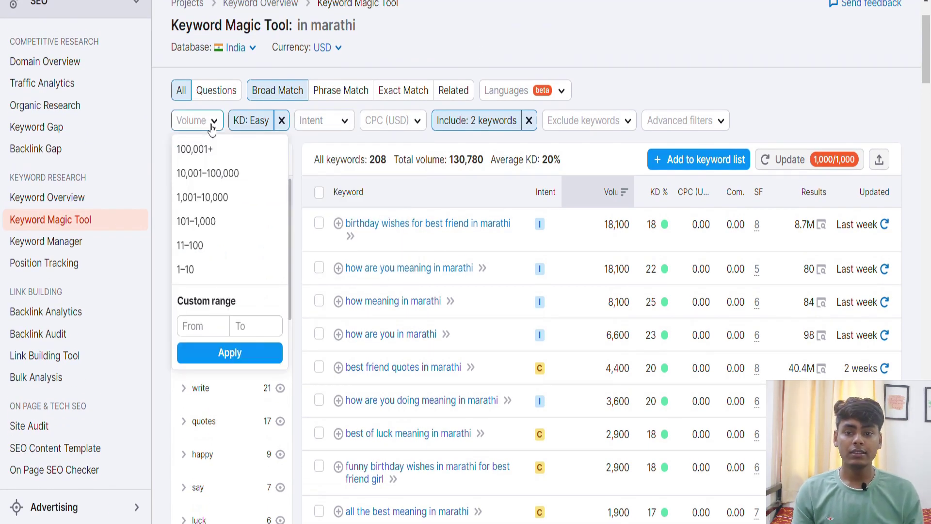
{"action": "scroll", "coordinate": [577, 125], "scroll_direction": "up", "scroll_amount": 2}
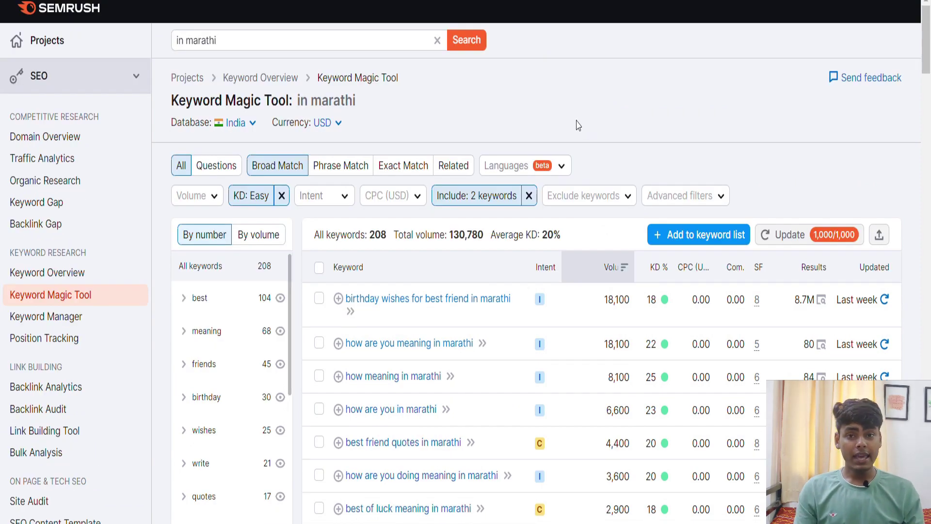